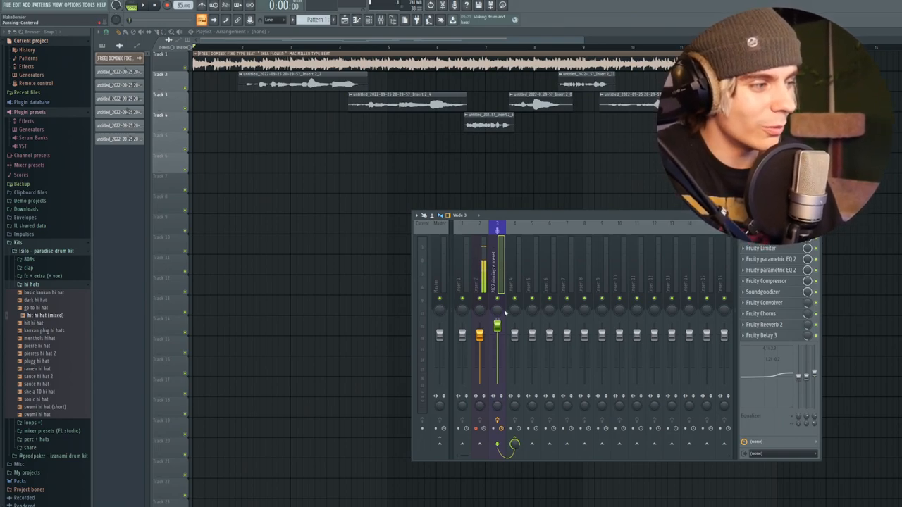
Check the empty effect slots on insert 4, then return to the vocal's insert 3
{"action": "left_click", "coordinate": [517, 265]}
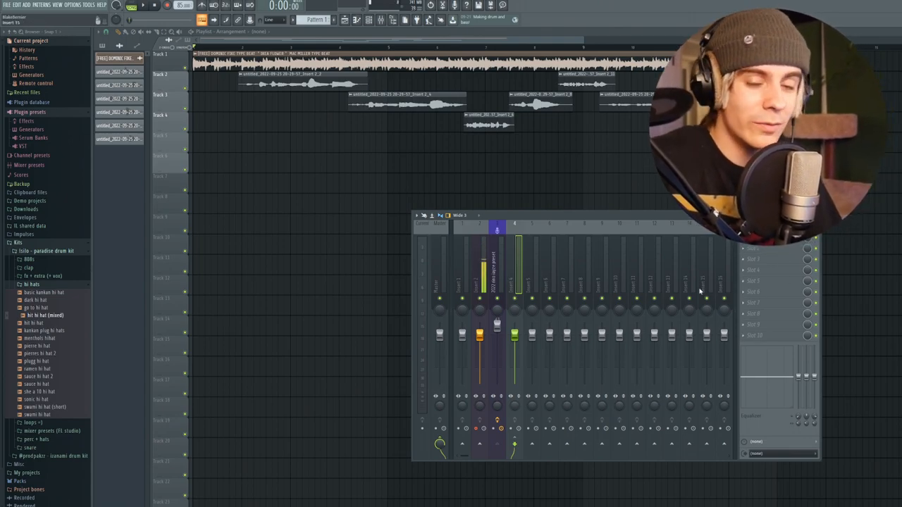
{"action": "left_click", "coordinate": [497, 258]}
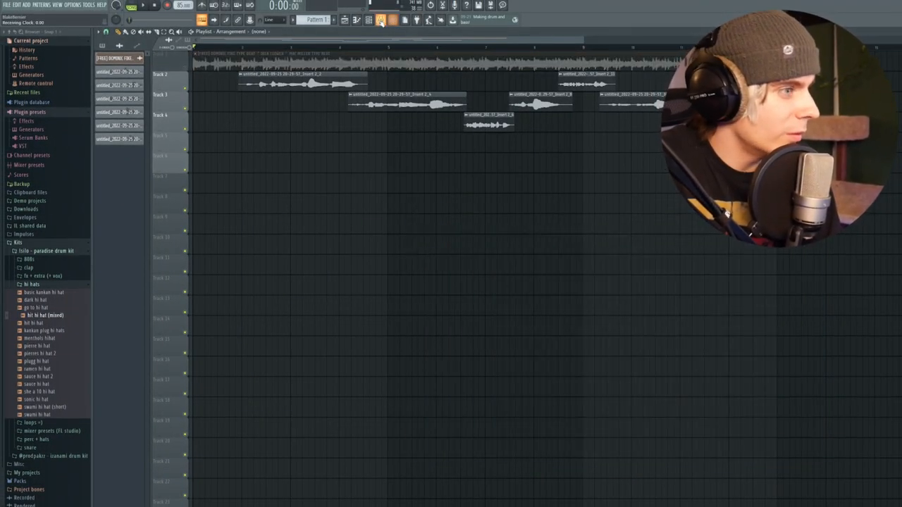
Add Fruity Parametric EQ 2 to an empty slot on mixer insert 4
{"action": "left_click", "coordinate": [381, 22]}
{"action": "left_click", "coordinate": [752, 249]}
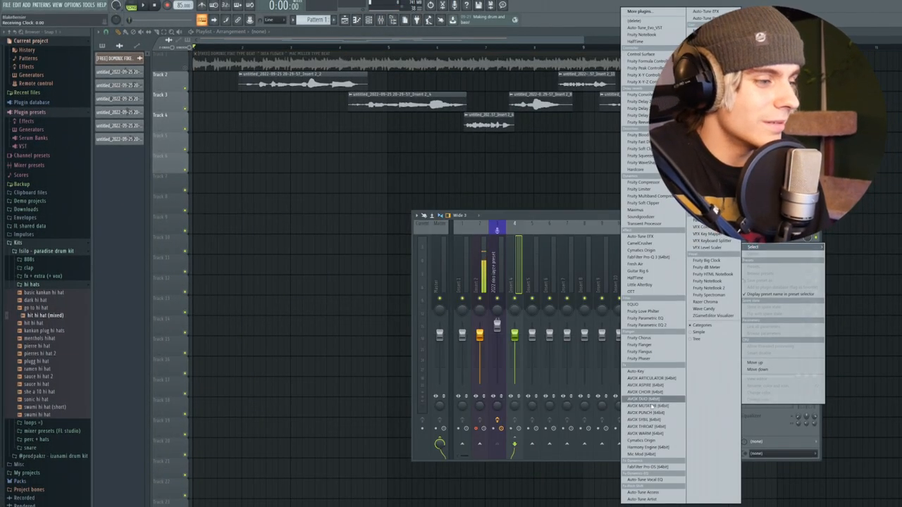
{"action": "left_click", "coordinate": [659, 328]}
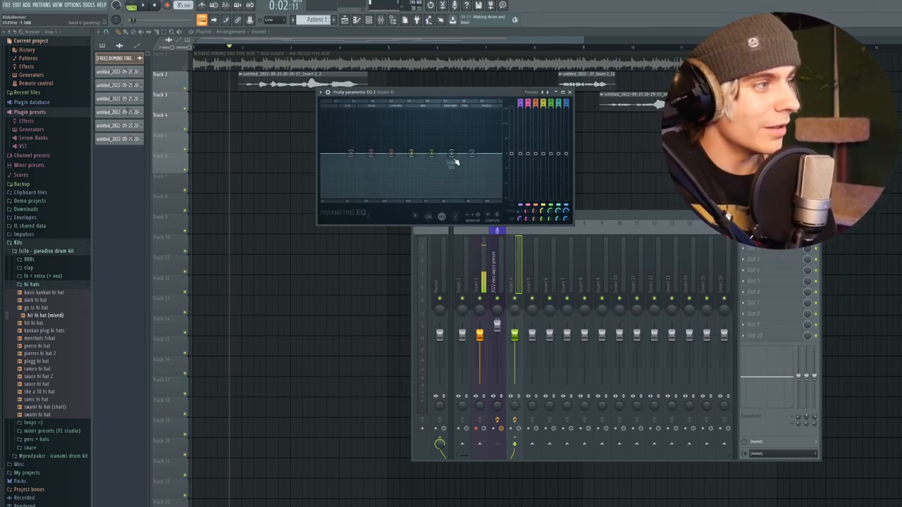
Boost band 6 into a narrow peak and sweep it toward higher frequencies during playback
{"action": "left_click_drag", "start_coordinate": [452, 154], "coordinate": [453, 112]}
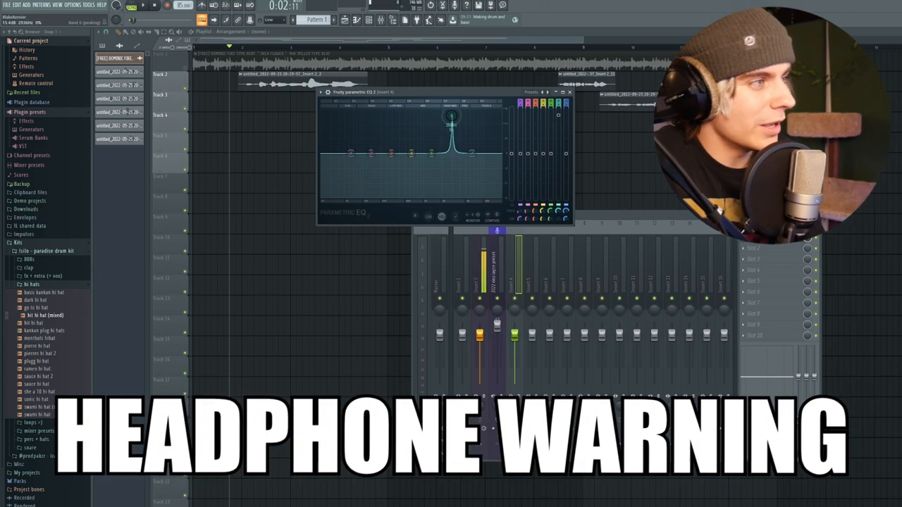
{"action": "key", "text": "space"}
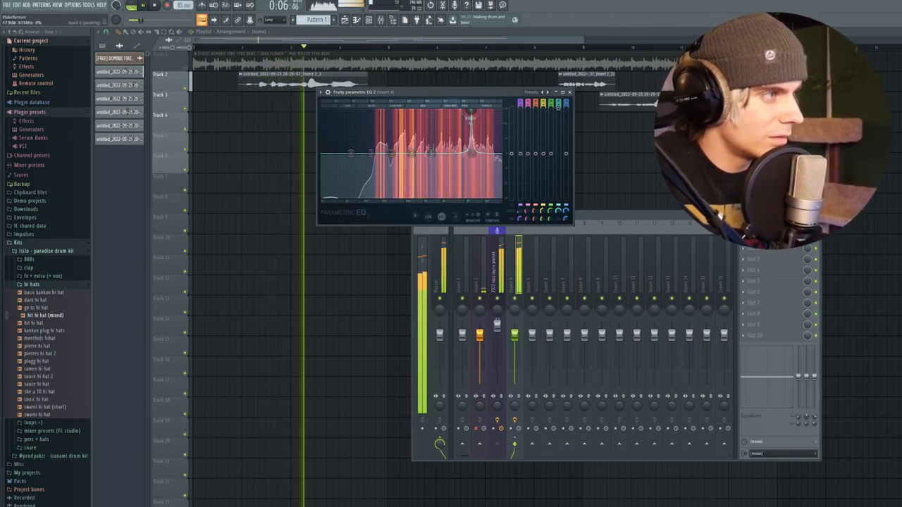
{"action": "left_click_drag", "start_coordinate": [453, 114], "coordinate": [472, 118]}
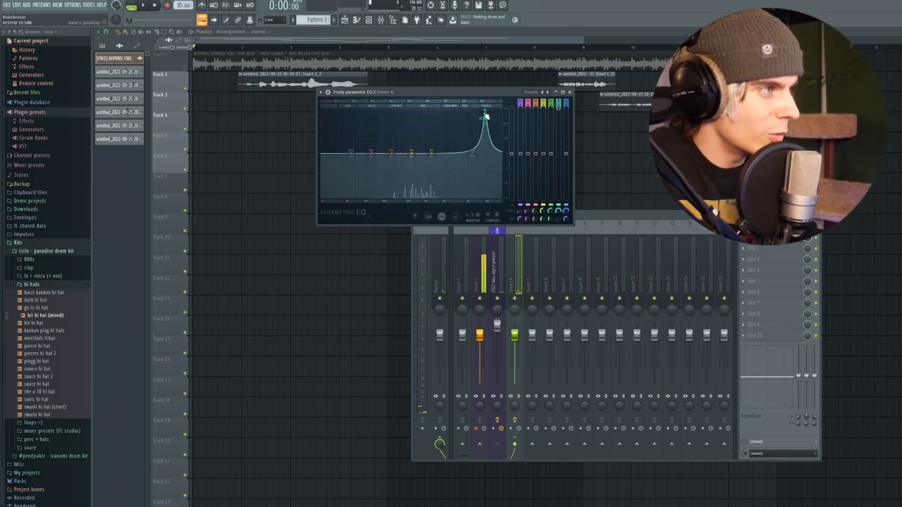
{"action": "left_click", "coordinate": [252, 54]}
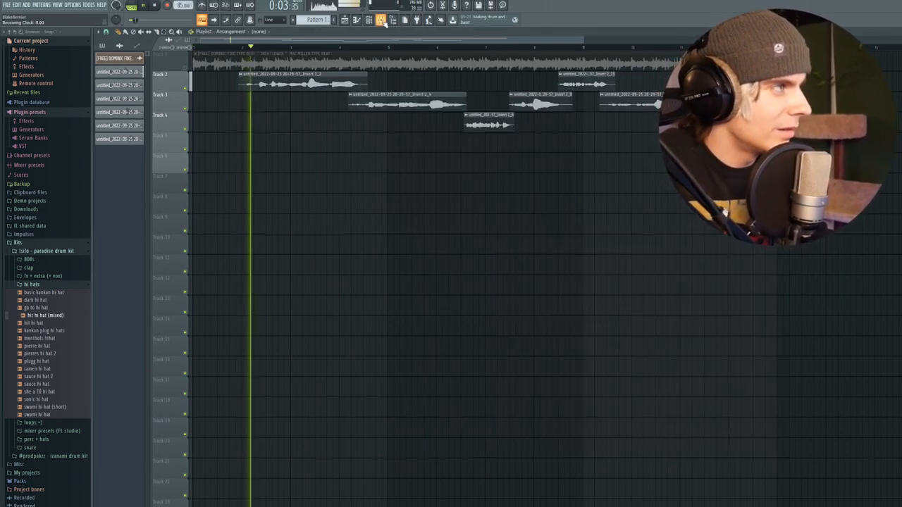
During playback pull the narrow EQ band down into a cut, then bring the mixer back up
{"action": "key", "text": "F9"}
{"action": "left_click", "coordinate": [754, 258]}
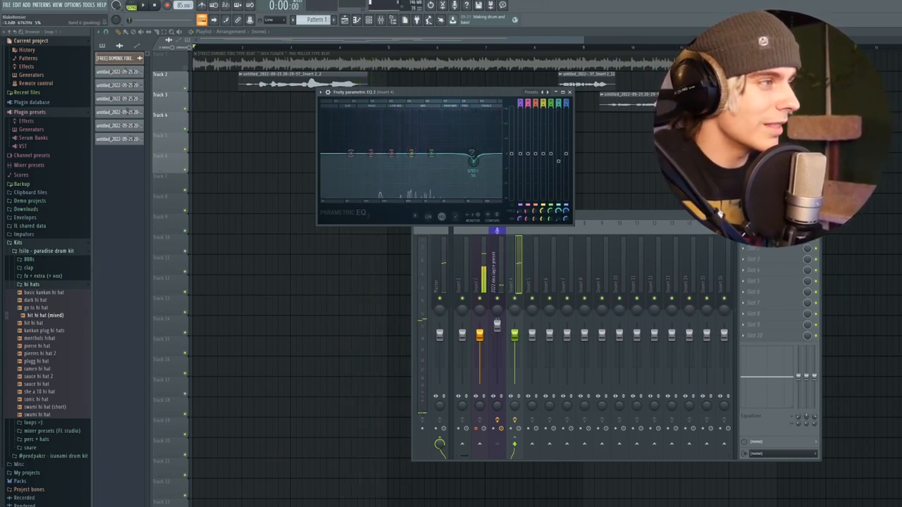
{"action": "left_click", "coordinate": [256, 52]}
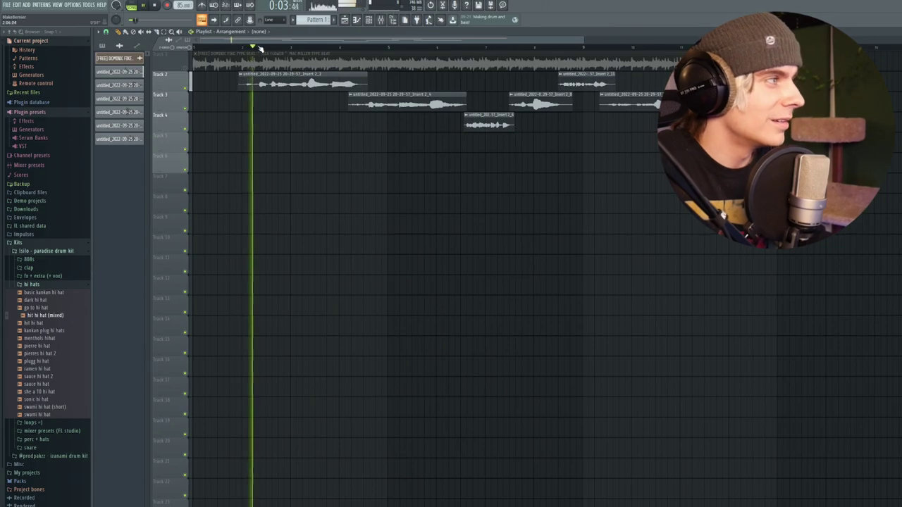
{"action": "left_click", "coordinate": [381, 20]}
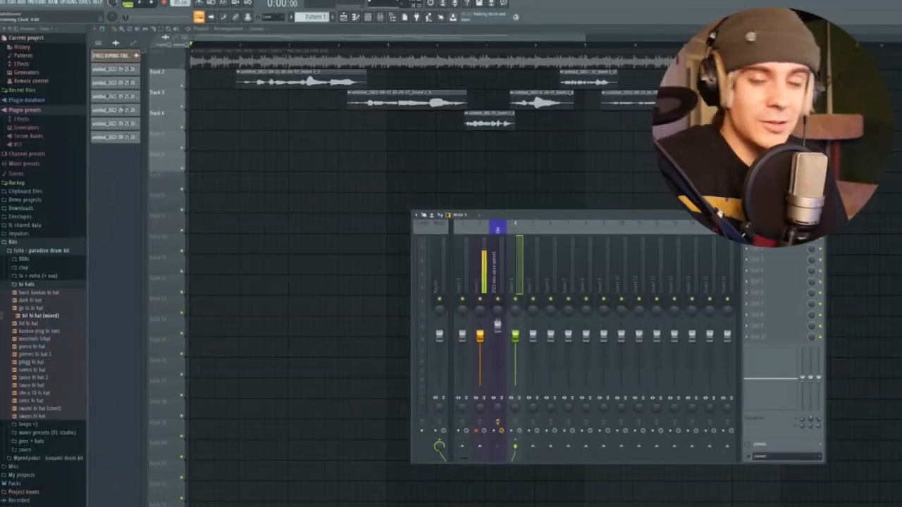
Add Maximus to insert 4 and load its 'De-esser narrow band' preset
{"action": "left_click", "coordinate": [747, 259]}
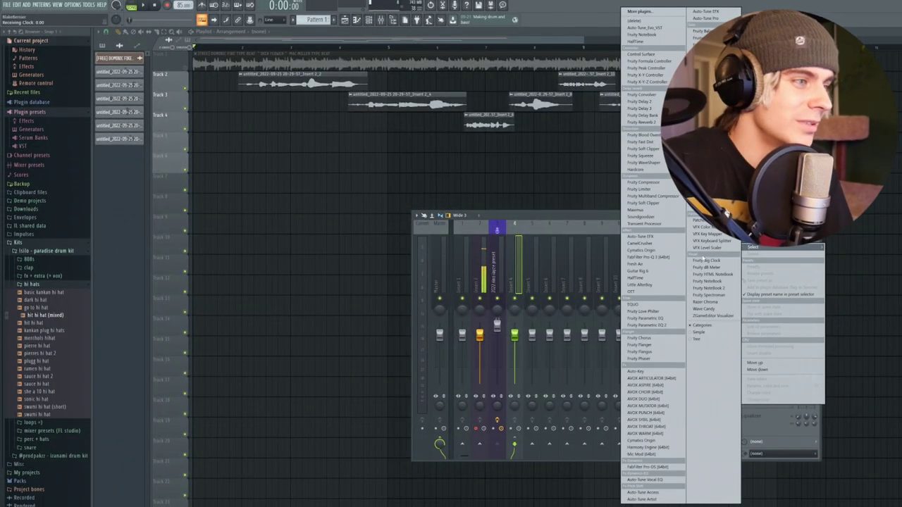
{"action": "left_click", "coordinate": [648, 210]}
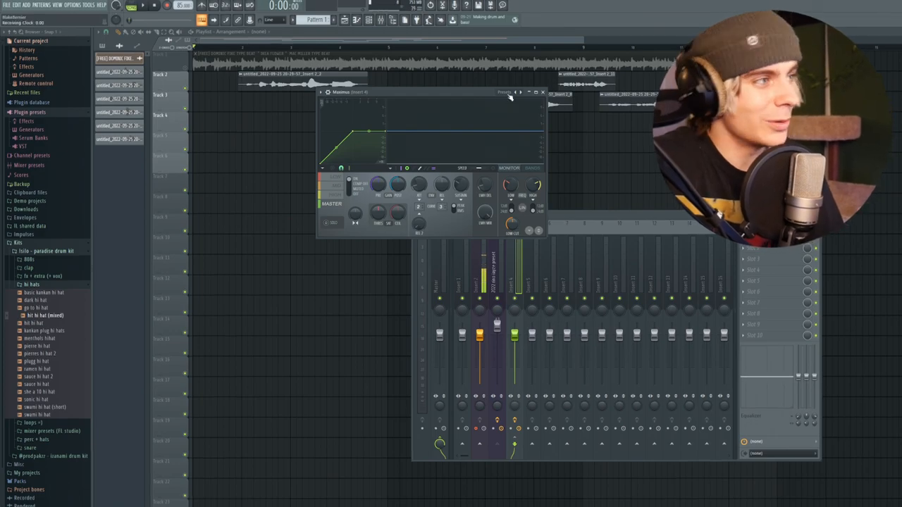
{"action": "left_click", "coordinate": [511, 94]}
{"action": "left_click", "coordinate": [544, 111]}
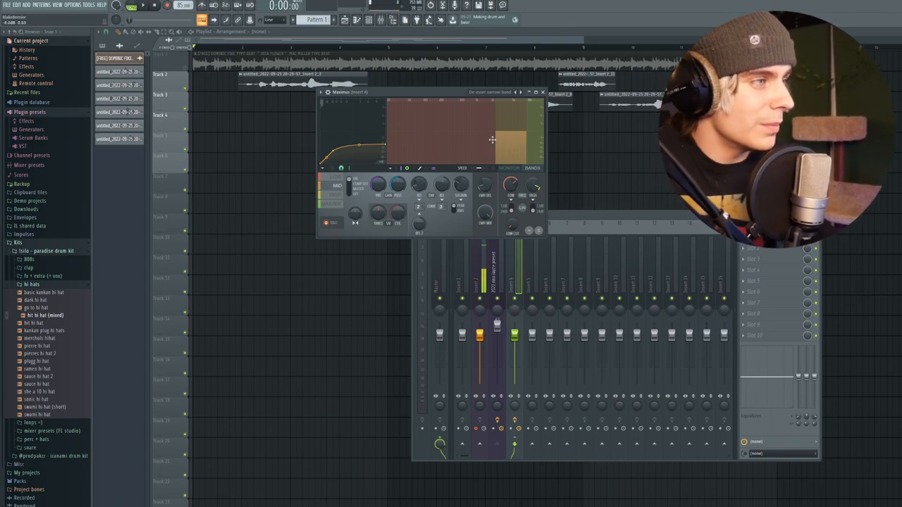
Play the song to hear the de-esser, then reopen the Maximus window from the mixer
{"action": "left_click", "coordinate": [251, 48]}
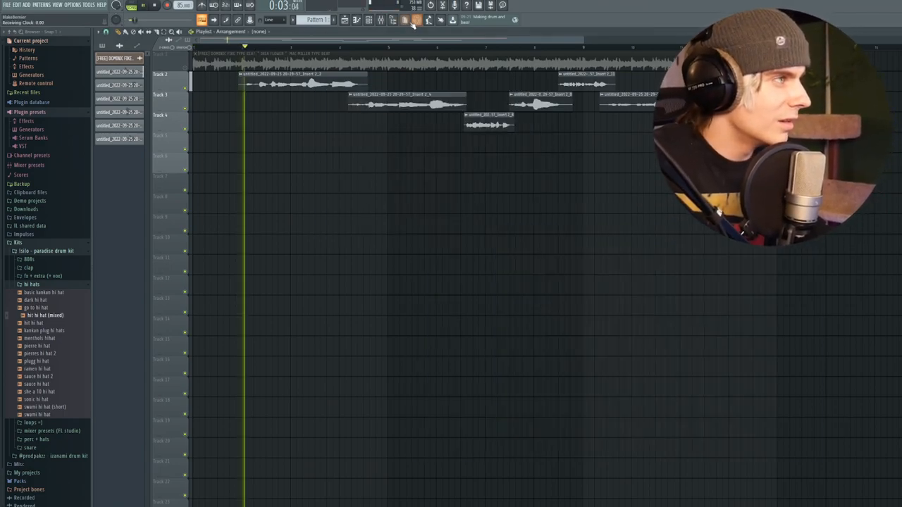
{"action": "key", "text": "F9"}
{"action": "left_click", "coordinate": [747, 250]}
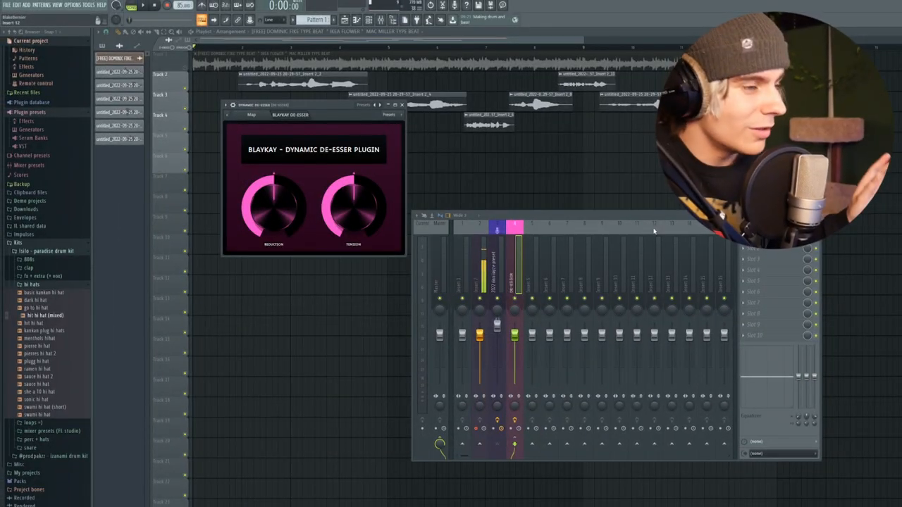
{"action": "left_click", "coordinate": [237, 53]}
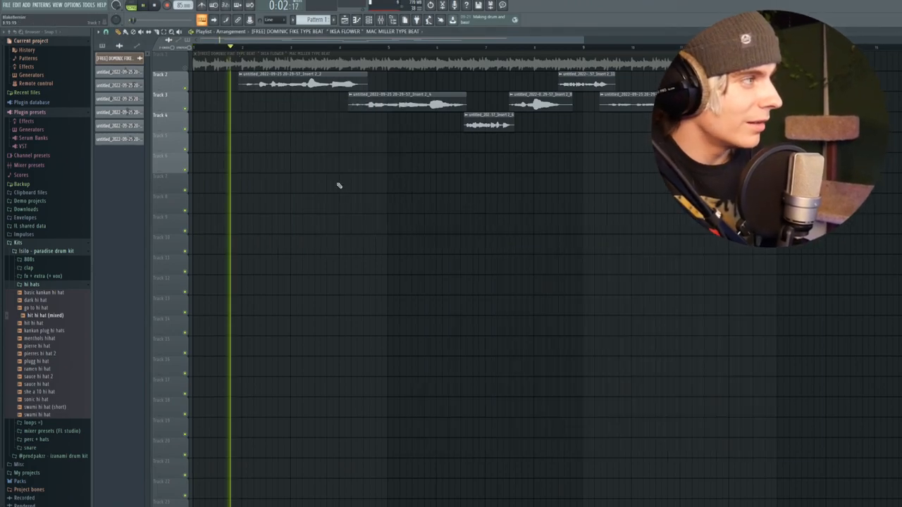
{"action": "left_click", "coordinate": [381, 20]}
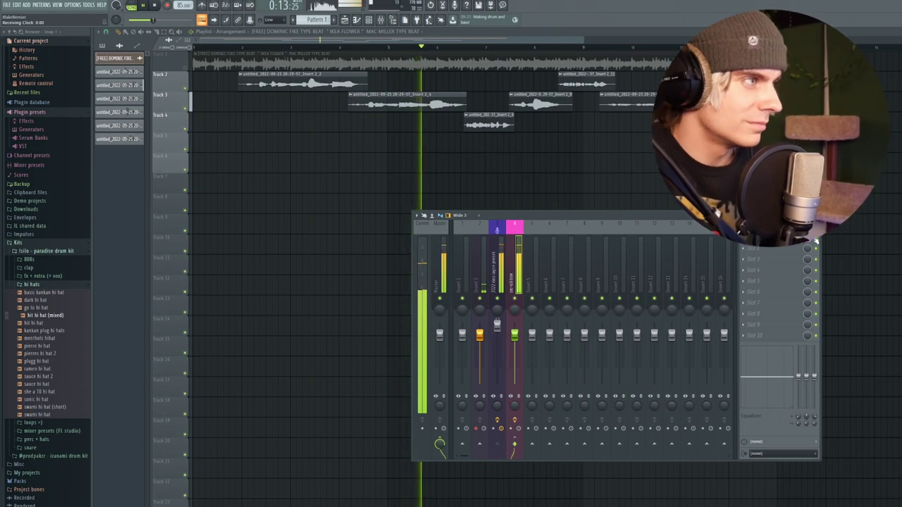
{"action": "key", "text": "F9"}
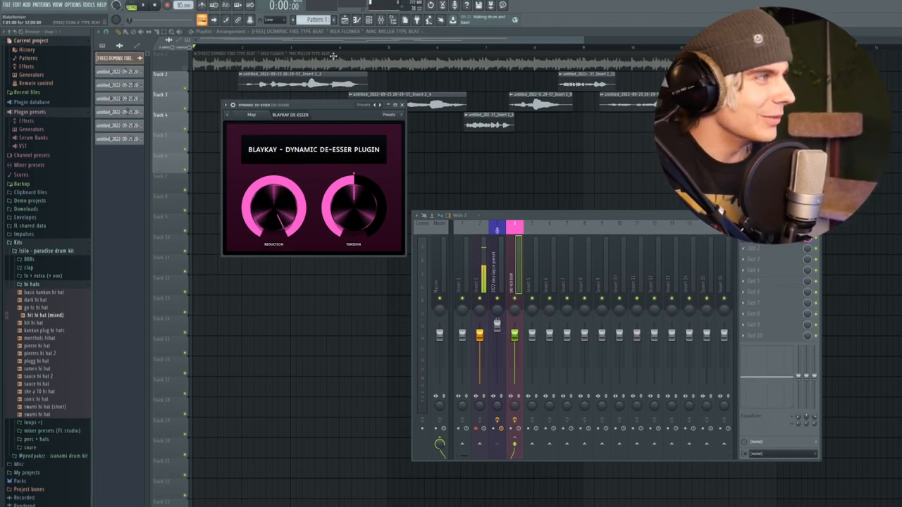
{"action": "left_click", "coordinate": [261, 51]}
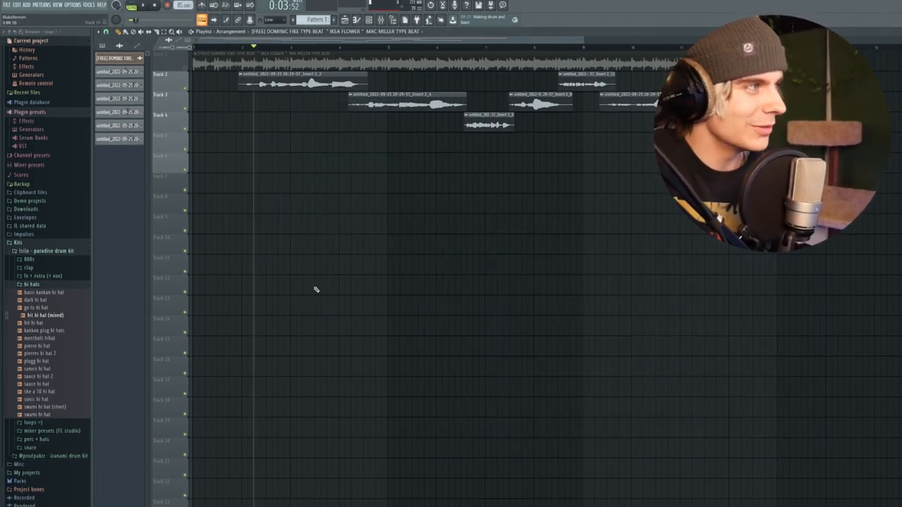
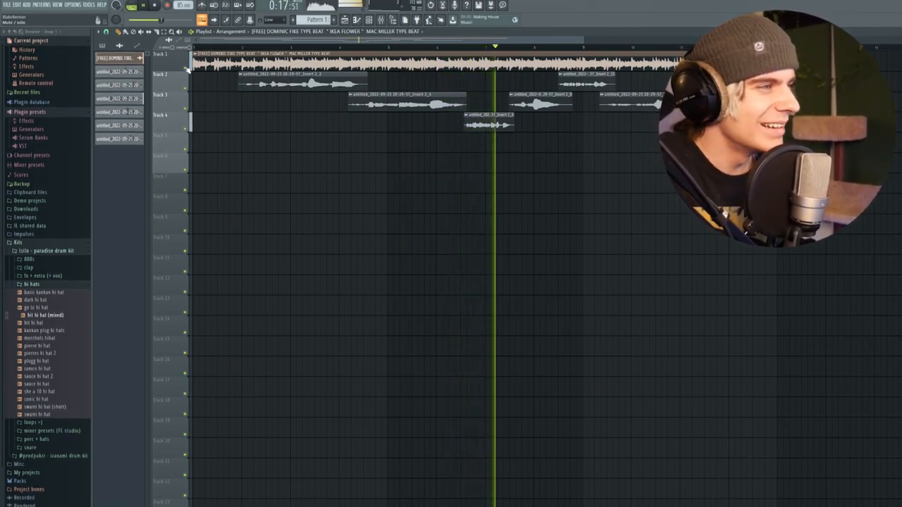
Mute the beat clip on Track 1 and stop playback, returning to 0:00
{"action": "left_click", "coordinate": [188, 68]}
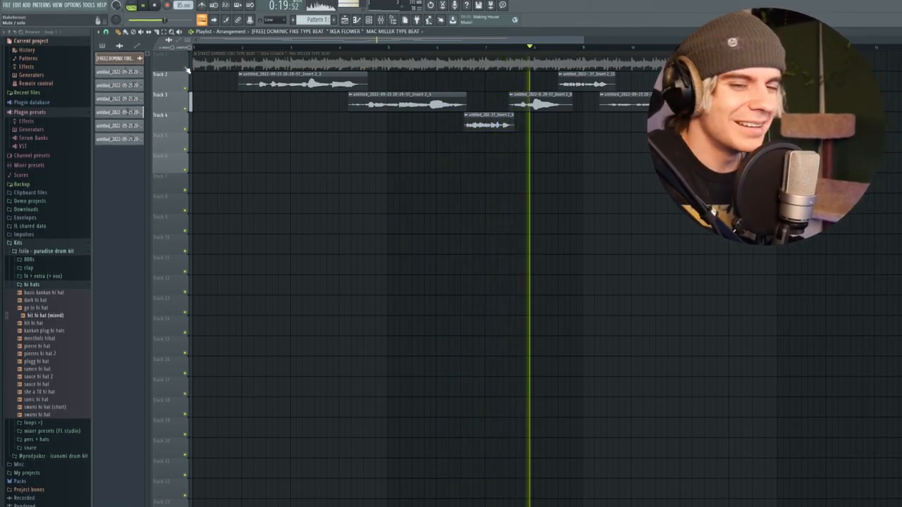
{"action": "key", "text": "space"}
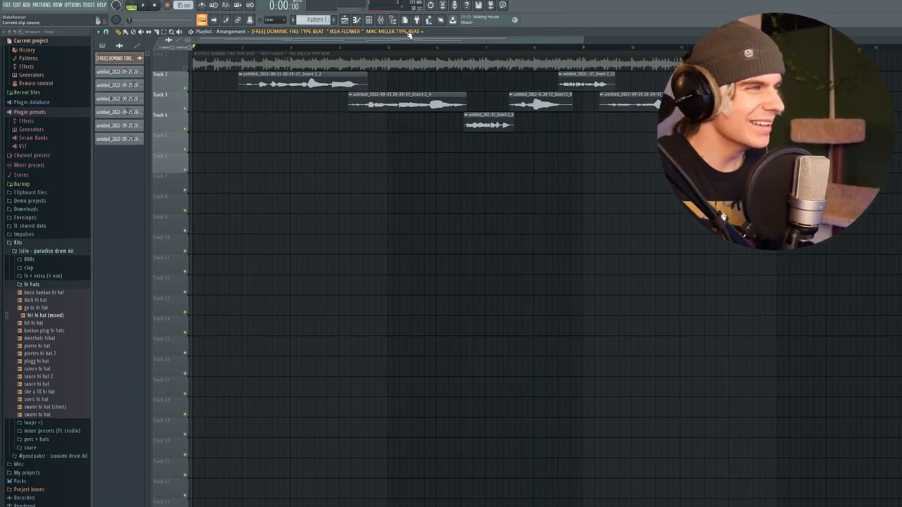
Check the mixer, close it, and play the full arrangement from the start
{"action": "left_click", "coordinate": [381, 19]}
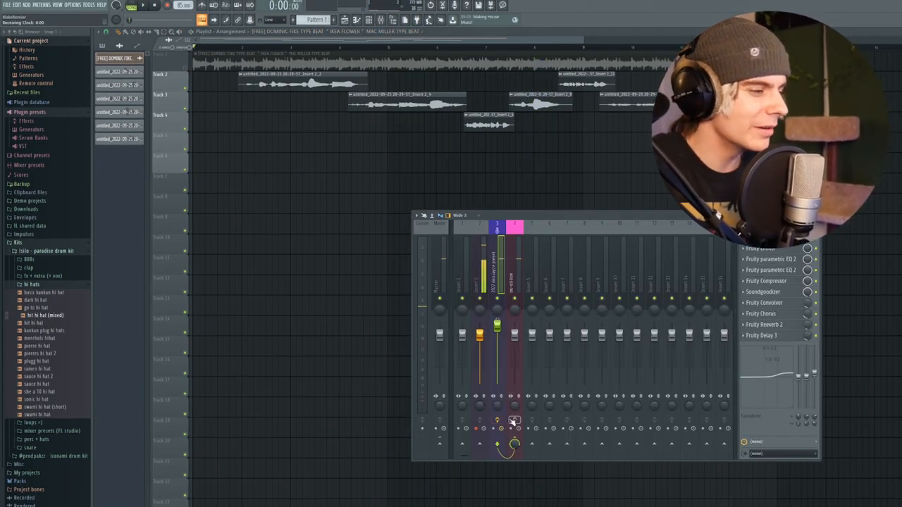
{"action": "left_click", "coordinate": [258, 68]}
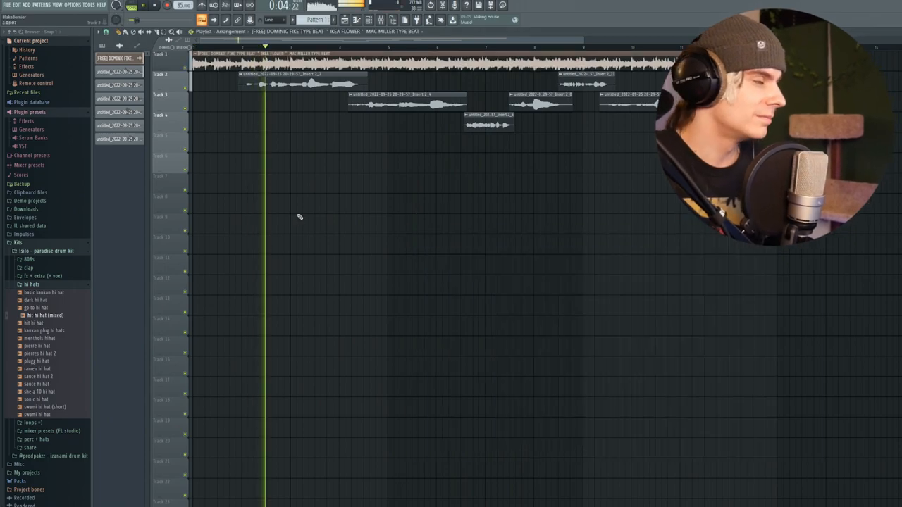